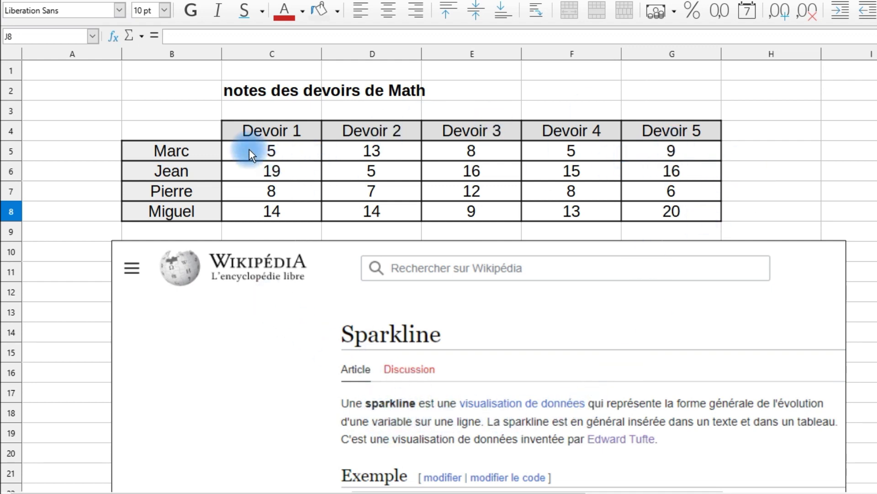
{"action": "left_click", "coordinate": [755, 149]}
{"action": "left_click", "coordinate": [758, 173]}
{"action": "left_click", "coordinate": [755, 193]}
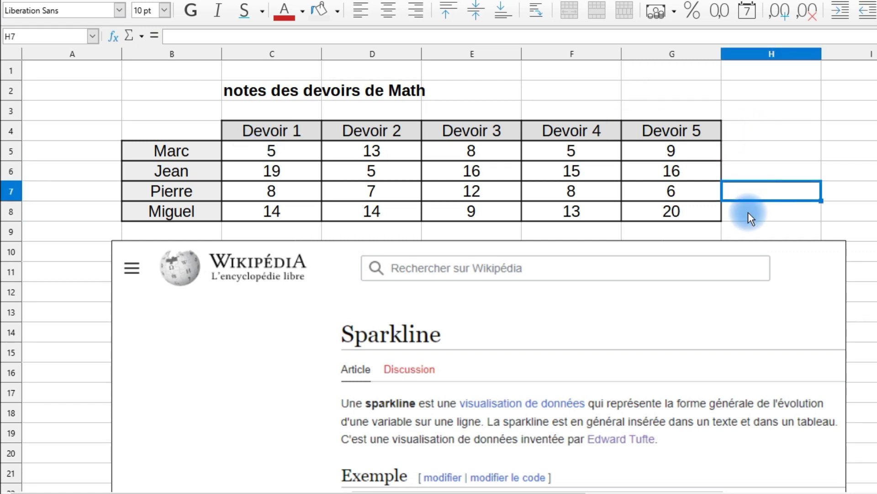
{"action": "left_click", "coordinate": [748, 212]}
{"action": "left_click_drag", "start_coordinate": [745, 154], "coordinate": [748, 209]}
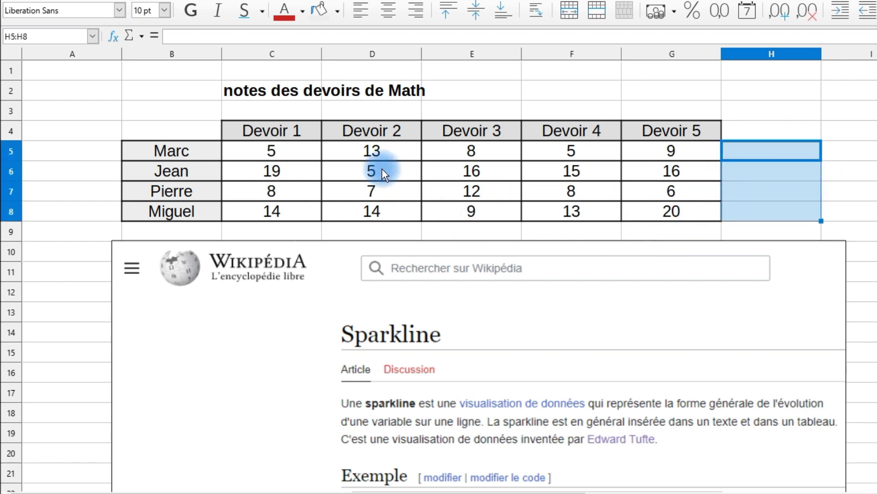
Start inserting sparklines for the grades in C5:G8 with H5:H8 as the output range
{"action": "left_click_drag", "start_coordinate": [265, 148], "coordinate": [676, 213]}
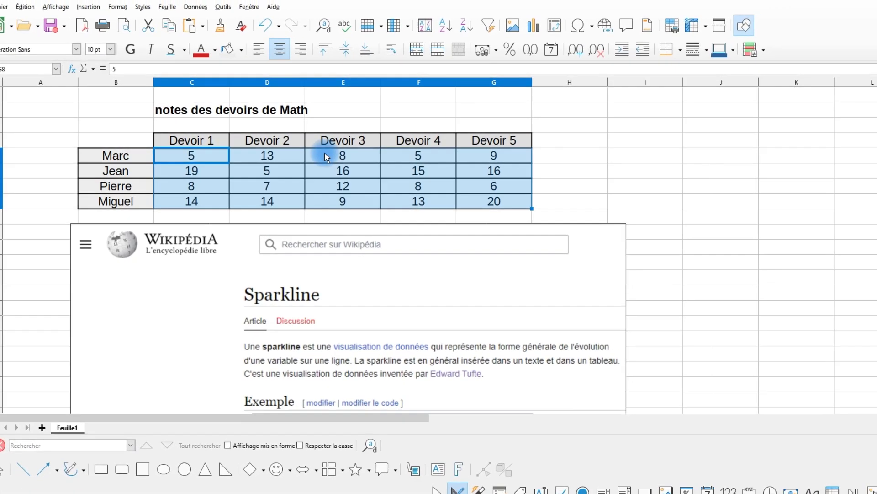
{"action": "left_click_drag", "start_coordinate": [195, 152], "coordinate": [484, 201]}
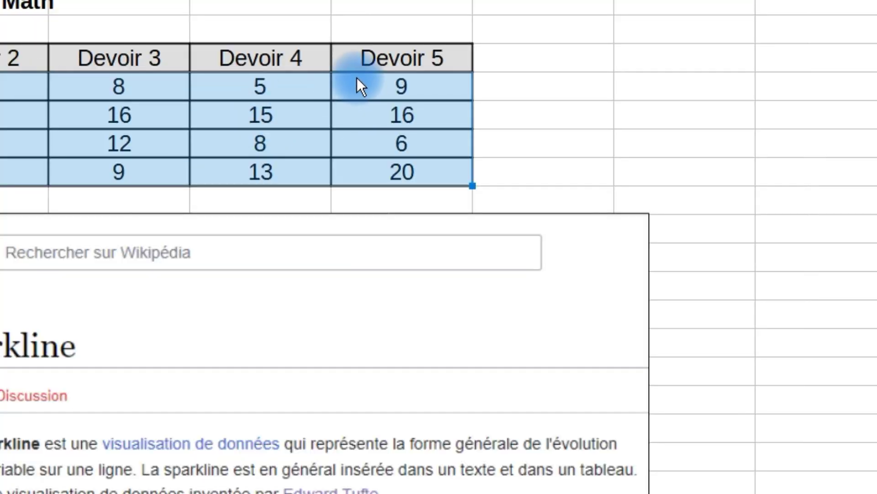
{"action": "right_click", "coordinate": [357, 82]}
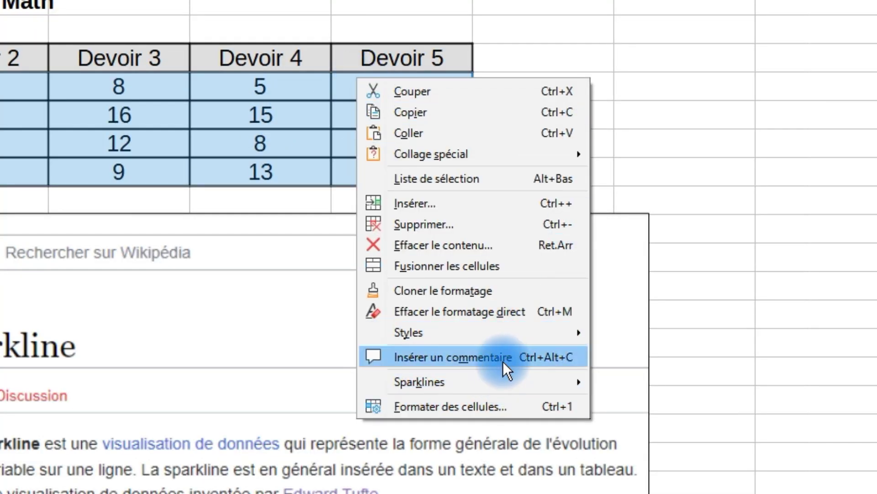
{"action": "mouse_move", "coordinate": [490, 380]}
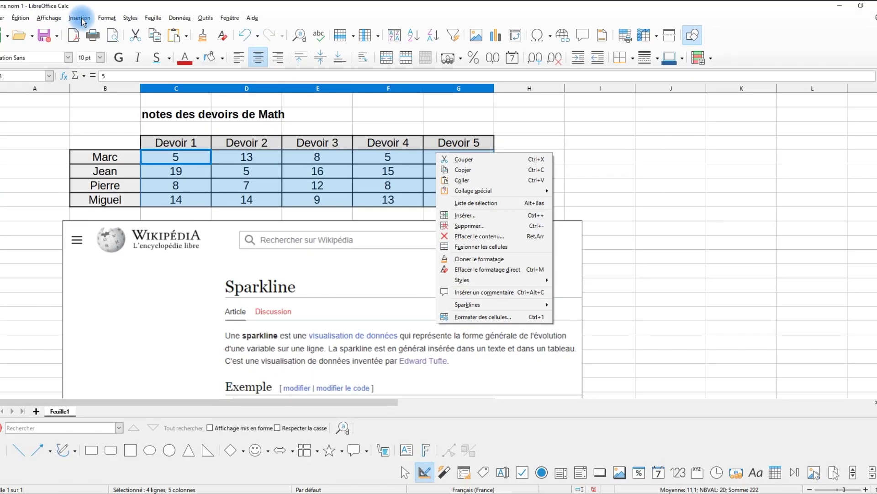
{"action": "left_click", "coordinate": [82, 20]}
{"action": "left_click", "coordinate": [82, 19]}
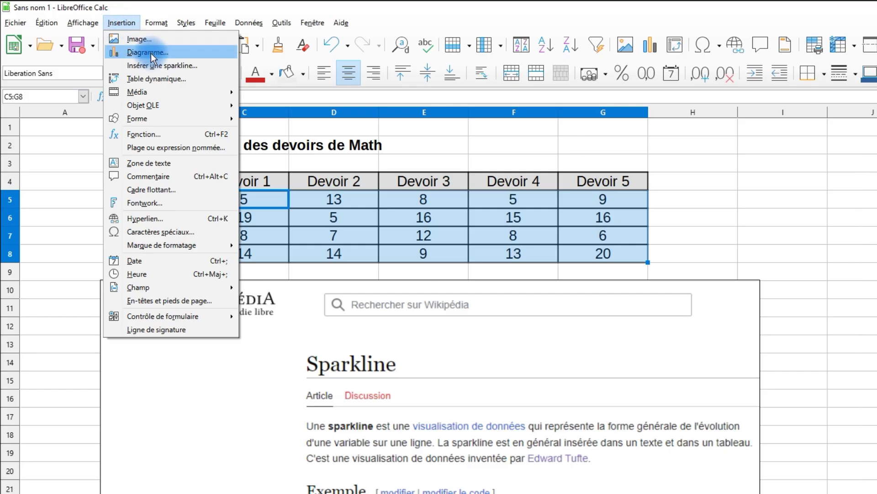
{"action": "left_click", "coordinate": [194, 68]}
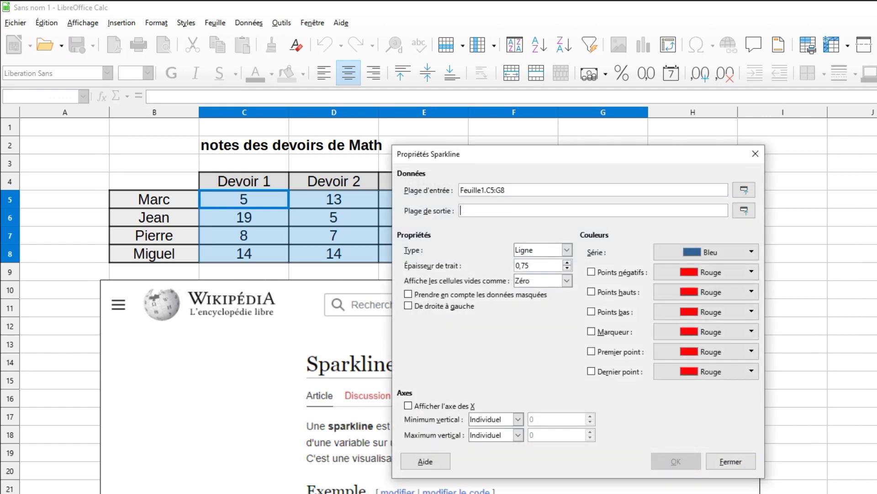
{"action": "left_click", "coordinate": [740, 213]}
{"action": "left_click_drag", "start_coordinate": [673, 199], "coordinate": [669, 259]}
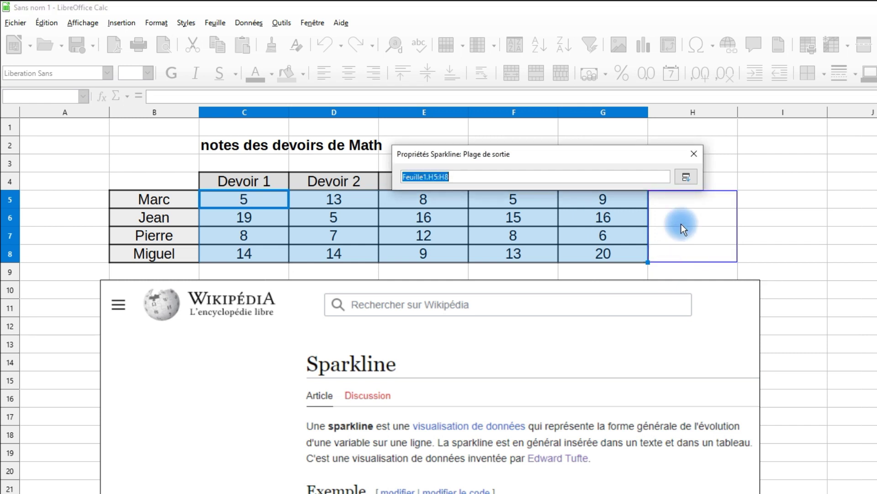
{"action": "left_click", "coordinate": [687, 176]}
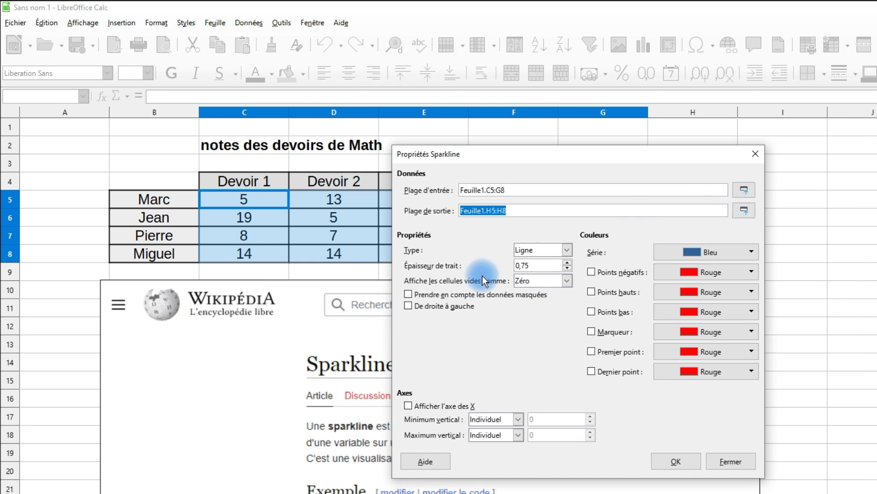
Keep the sparkline type Ligne, set the line thickness to 1,00 and insert the sparklines
{"action": "left_click", "coordinate": [540, 250]}
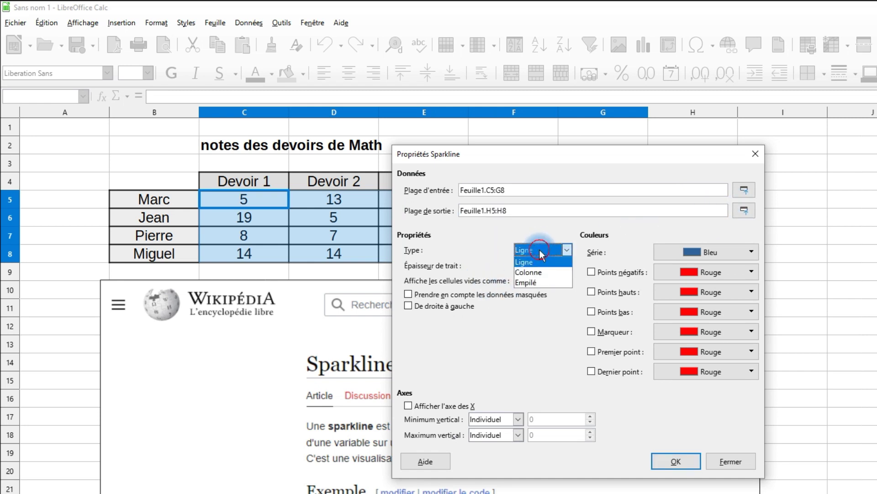
{"action": "left_click", "coordinate": [552, 229]}
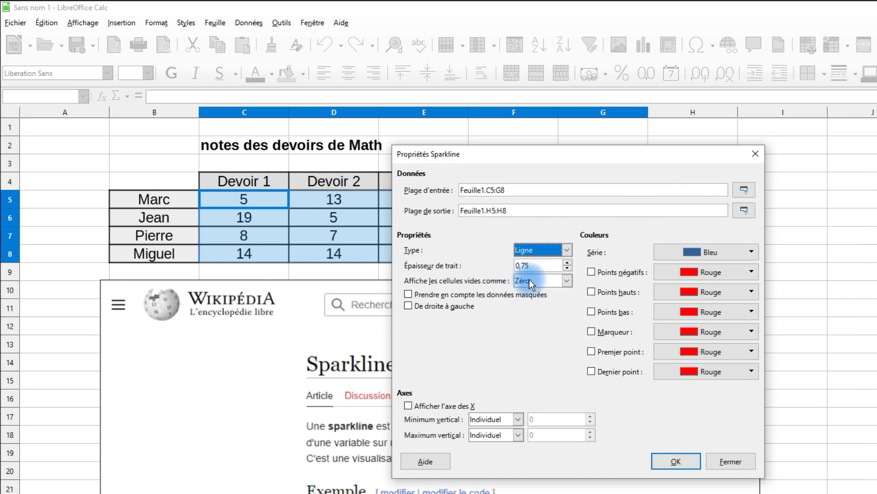
{"action": "left_click", "coordinate": [569, 264]}
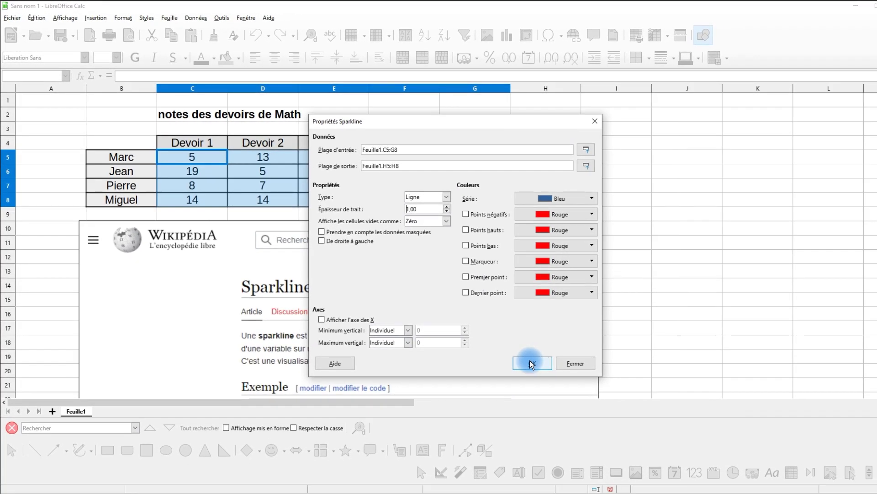
{"action": "left_click", "coordinate": [532, 364]}
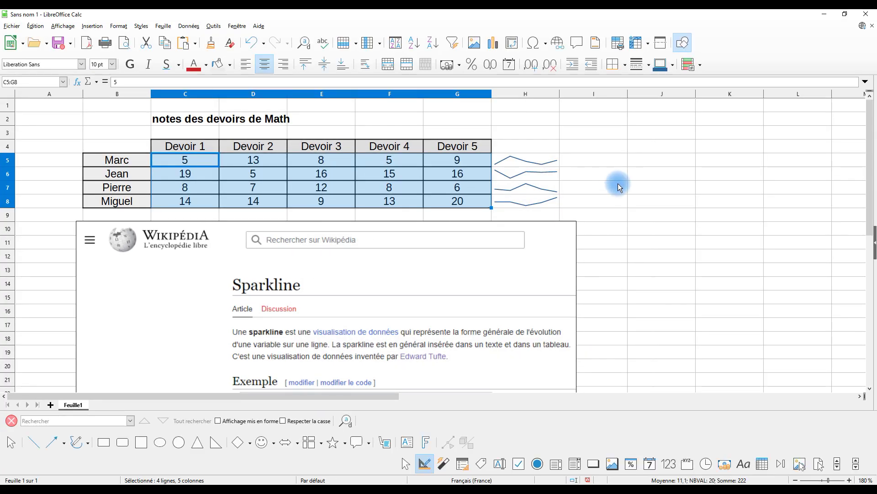
{"action": "left_click", "coordinate": [626, 187]}
{"action": "left_click_drag", "start_coordinate": [526, 160], "coordinate": [525, 201]}
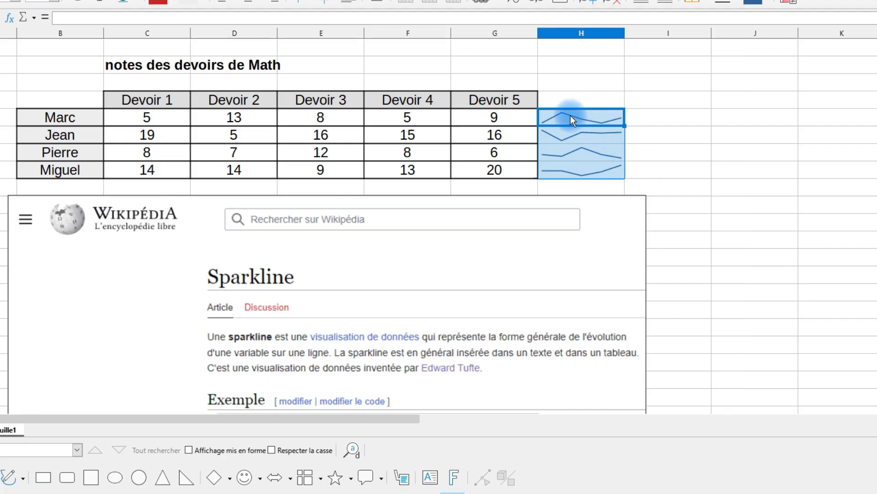
{"action": "left_click", "coordinate": [571, 158]}
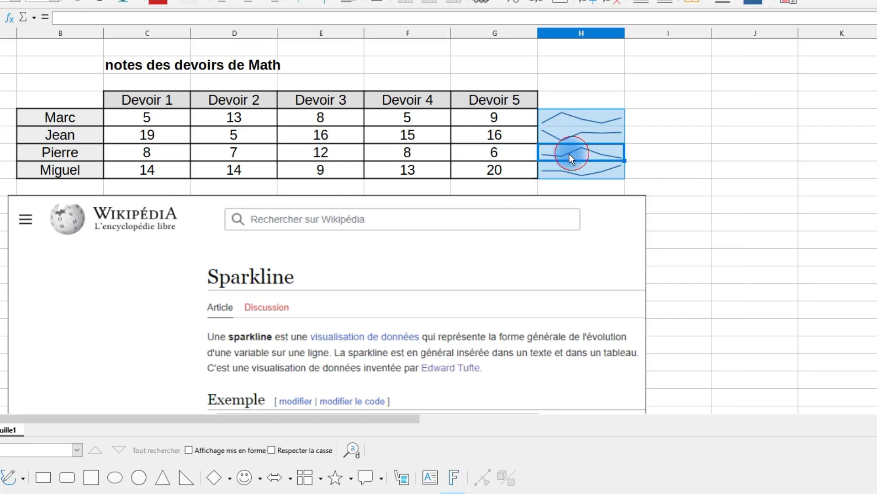
Change the Devoir 2 grade in cell D6 to 20
{"action": "left_click", "coordinate": [233, 138]}
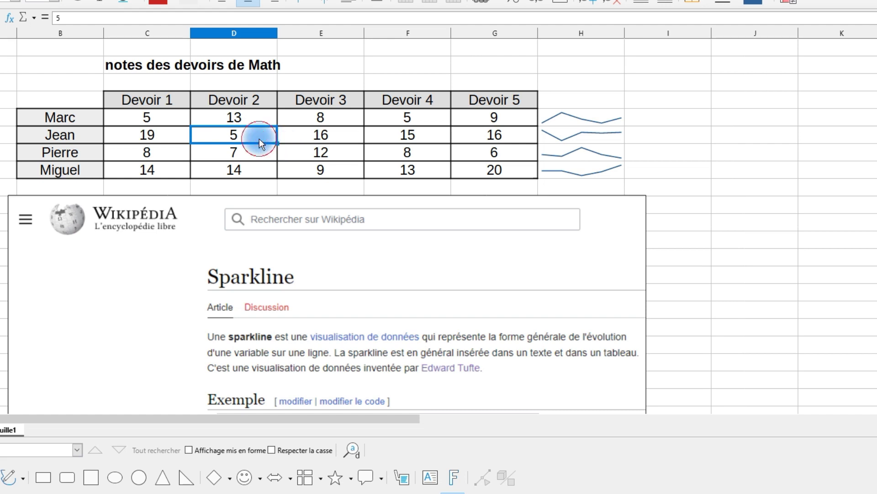
{"action": "type", "text": "20"}
{"action": "key", "text": "Return"}
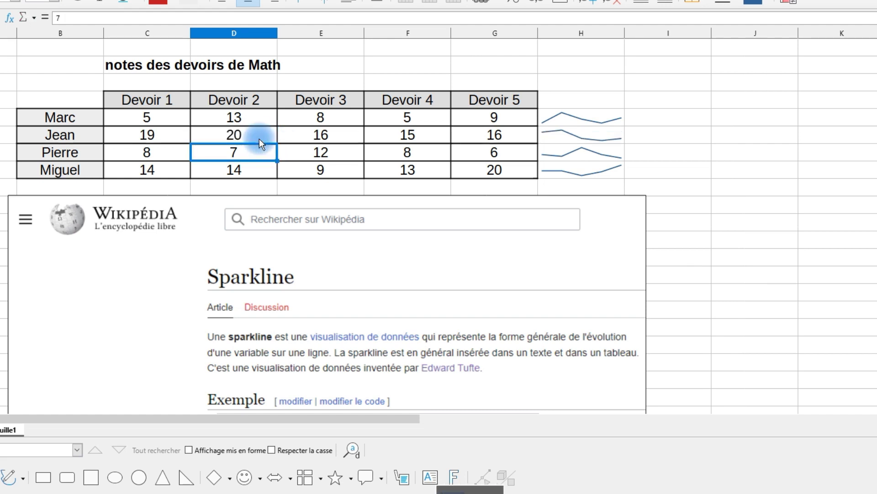
{"action": "left_click", "coordinate": [406, 155]}
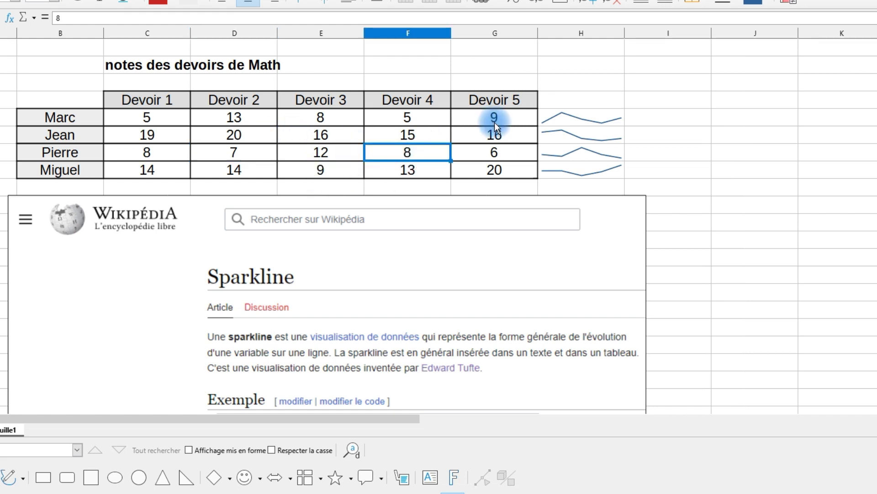
Delete only the sparkline in cell H6, keeping the rest of its group
{"action": "left_click_drag", "start_coordinate": [572, 121], "coordinate": [575, 174]}
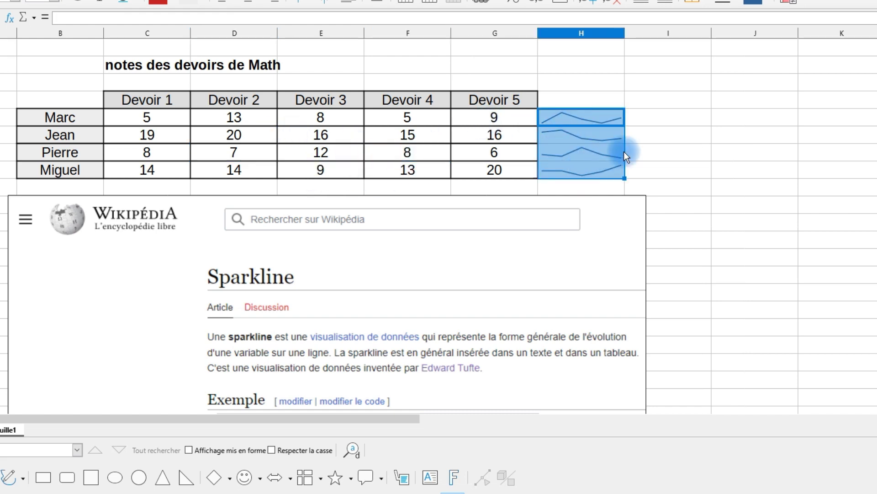
{"action": "left_click", "coordinate": [649, 137]}
{"action": "left_click", "coordinate": [580, 133]}
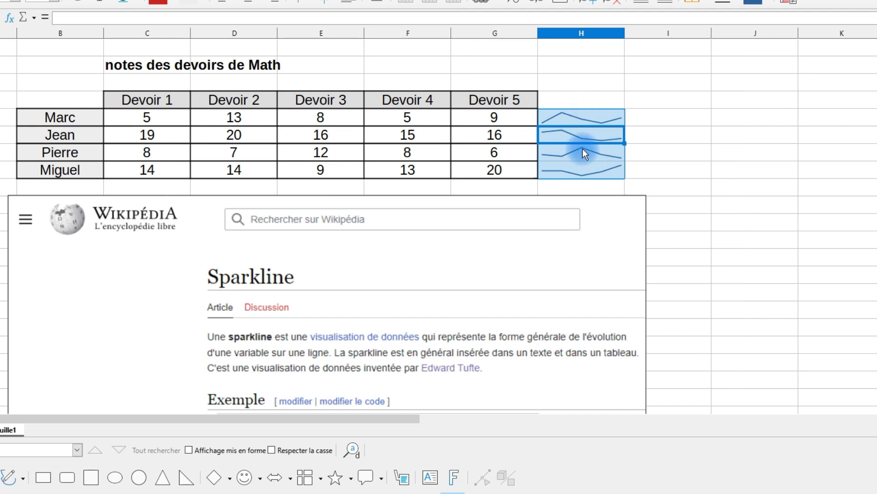
{"action": "right_click", "coordinate": [576, 138]}
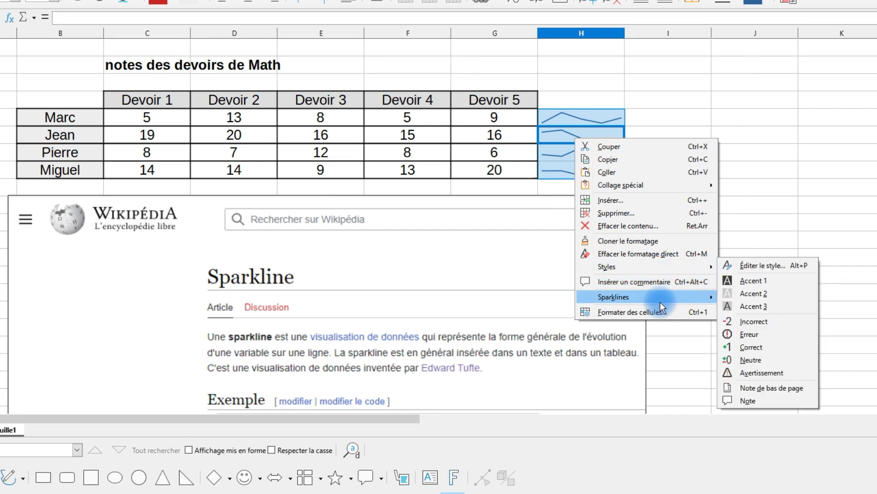
{"action": "mouse_move", "coordinate": [659, 300]}
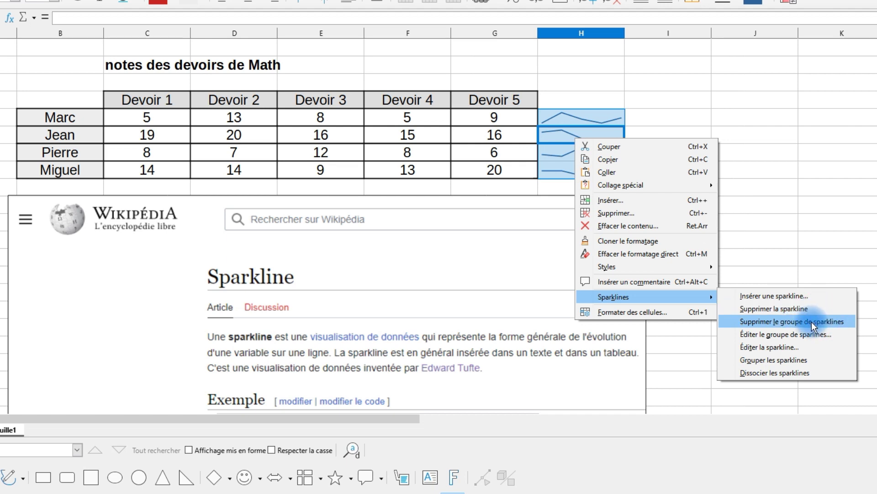
{"action": "left_click", "coordinate": [810, 309]}
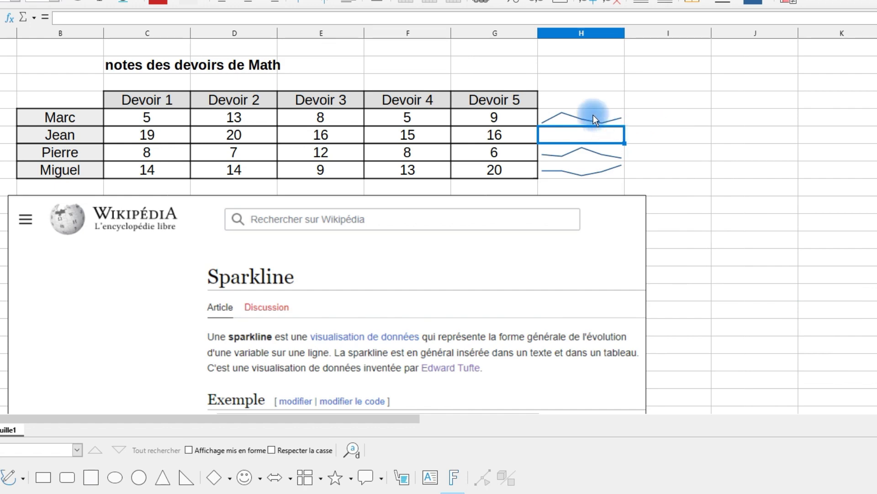
{"action": "left_click", "coordinate": [715, 140]}
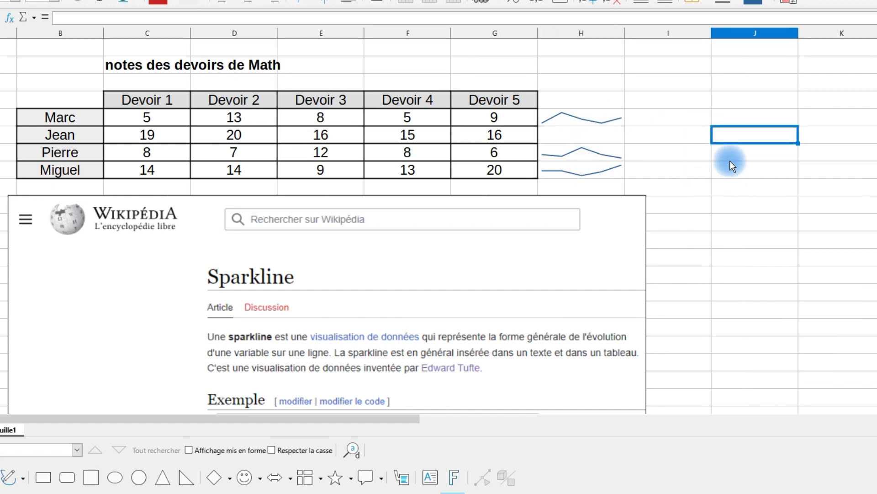
Delete the whole group of remaining sparklines in column H
{"action": "left_click", "coordinate": [596, 120]}
{"action": "right_click", "coordinate": [595, 115]}
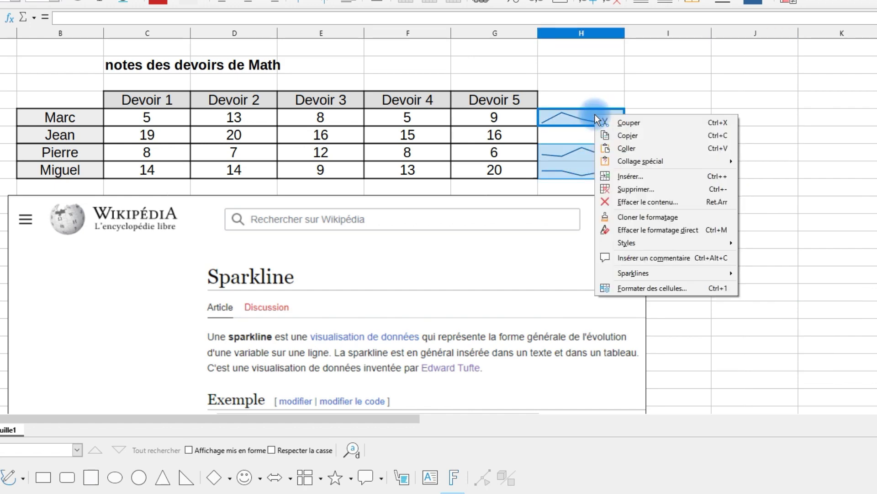
{"action": "mouse_move", "coordinate": [648, 275]}
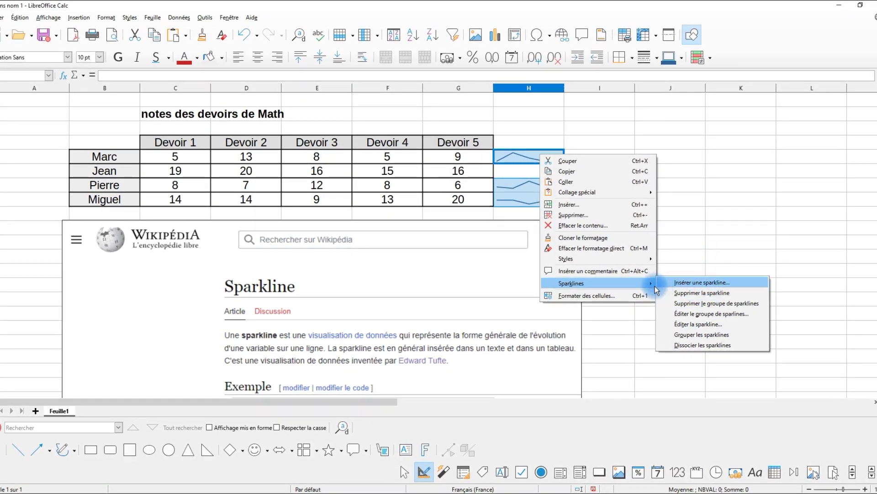
{"action": "left_click", "coordinate": [657, 136]}
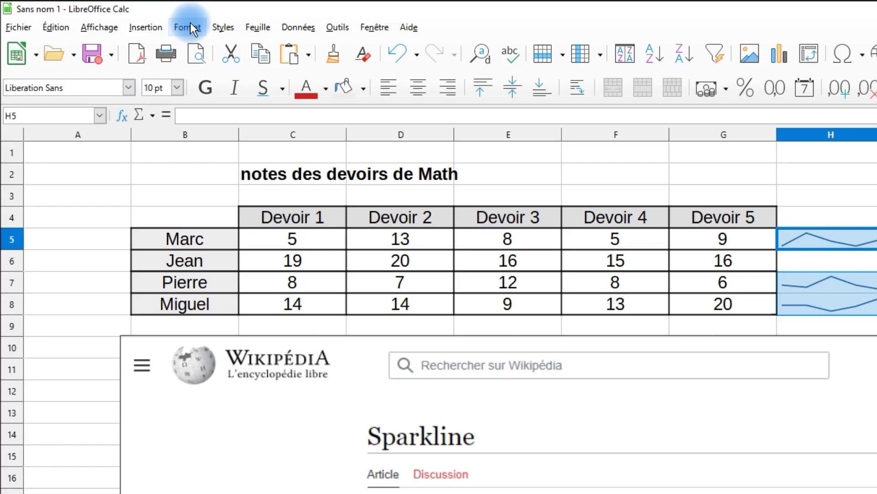
{"action": "left_click", "coordinate": [107, 17]}
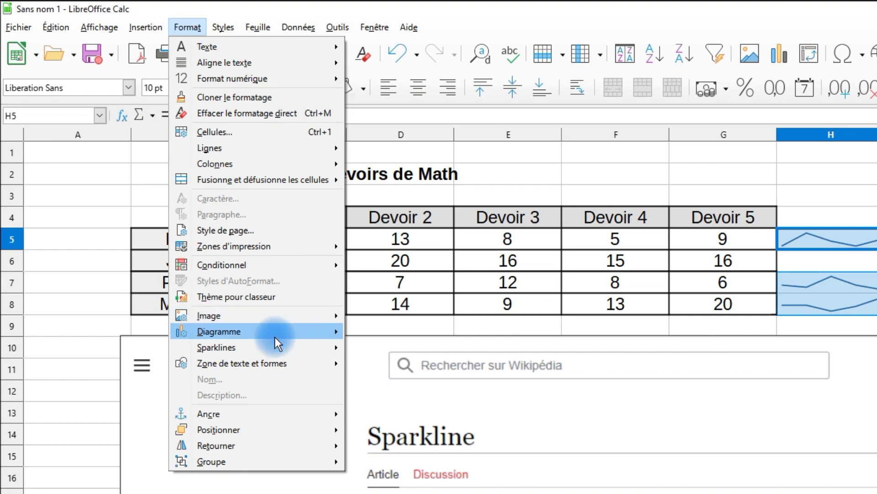
{"action": "mouse_move", "coordinate": [273, 340]}
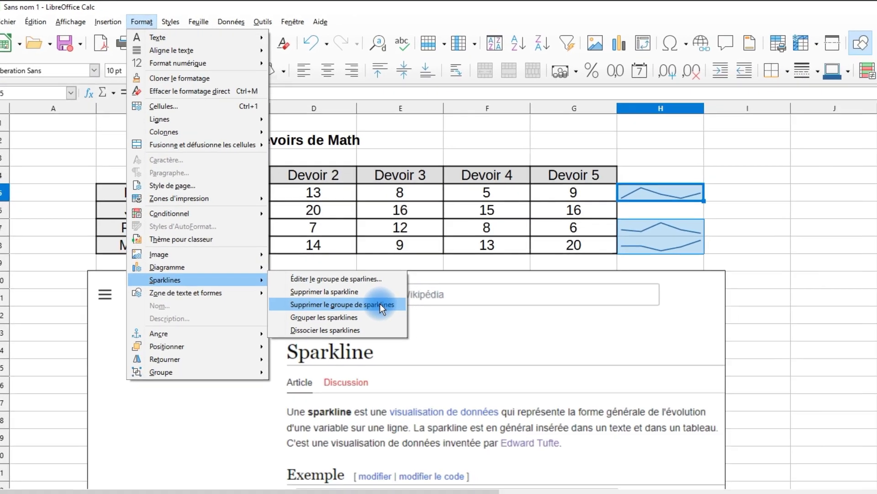
{"action": "left_click", "coordinate": [483, 375]}
{"action": "left_click", "coordinate": [754, 162]}
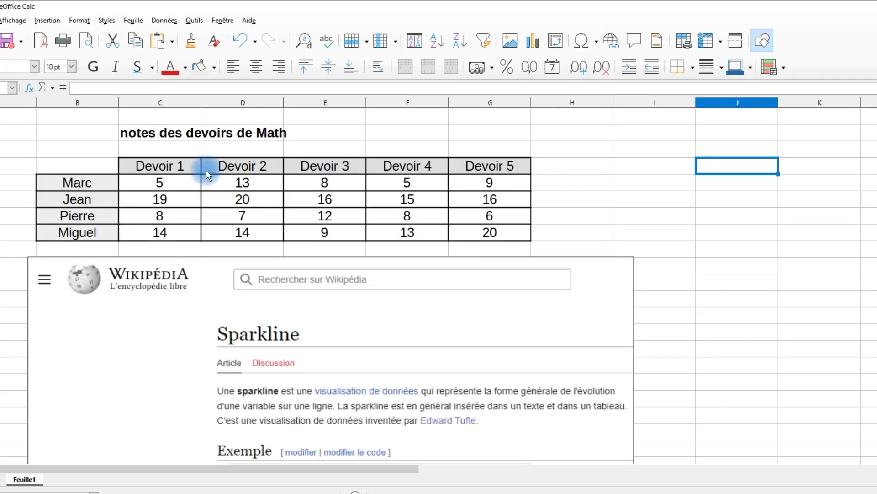
Start inserting sparklines for the grades in C5:G8, with H5:H8 as the output range
{"action": "left_click_drag", "start_coordinate": [135, 181], "coordinate": [499, 239]}
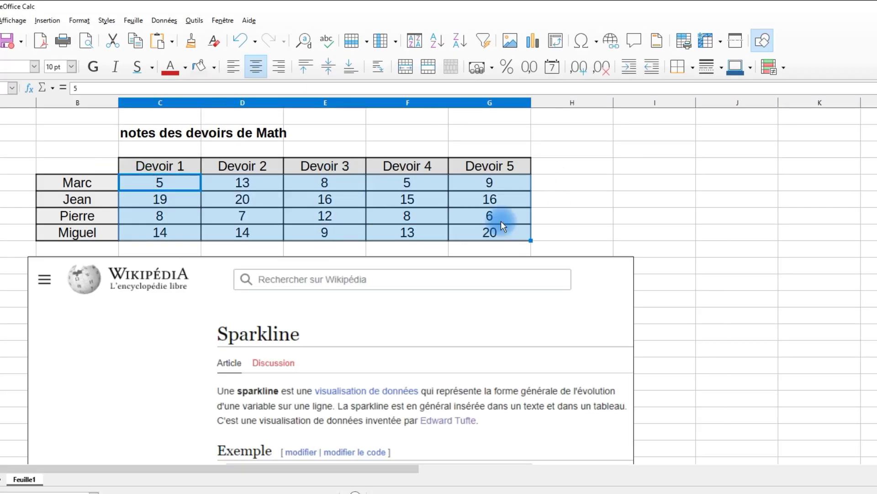
{"action": "left_click", "coordinate": [54, 20]}
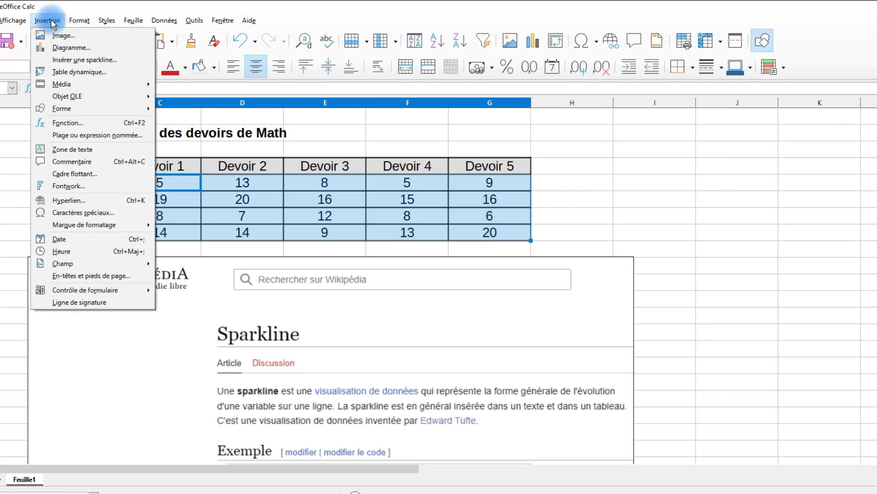
{"action": "left_click", "coordinate": [97, 61]}
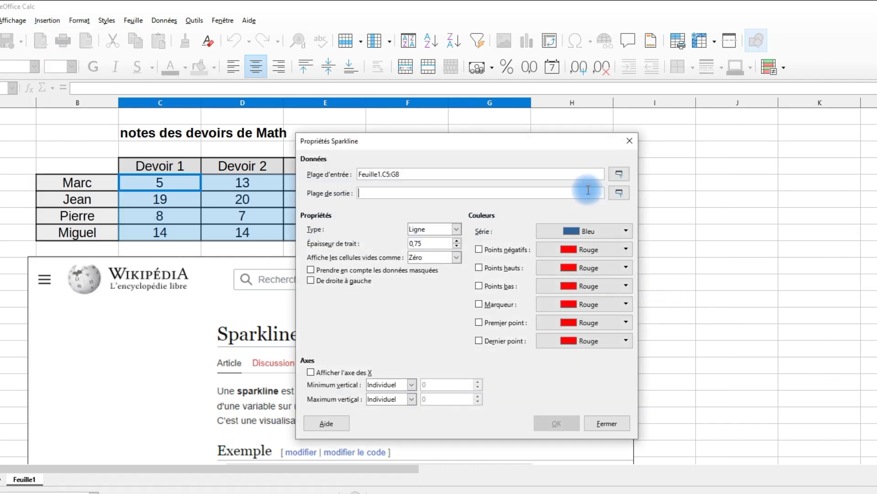
{"action": "left_click_drag", "start_coordinate": [454, 142], "coordinate": [476, 127]}
{"action": "left_click", "coordinate": [860, 188]}
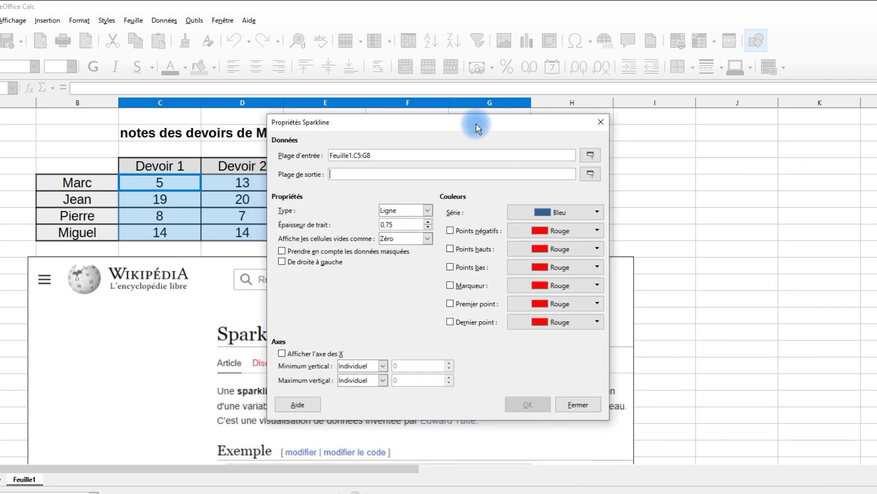
{"action": "left_click", "coordinate": [591, 174]}
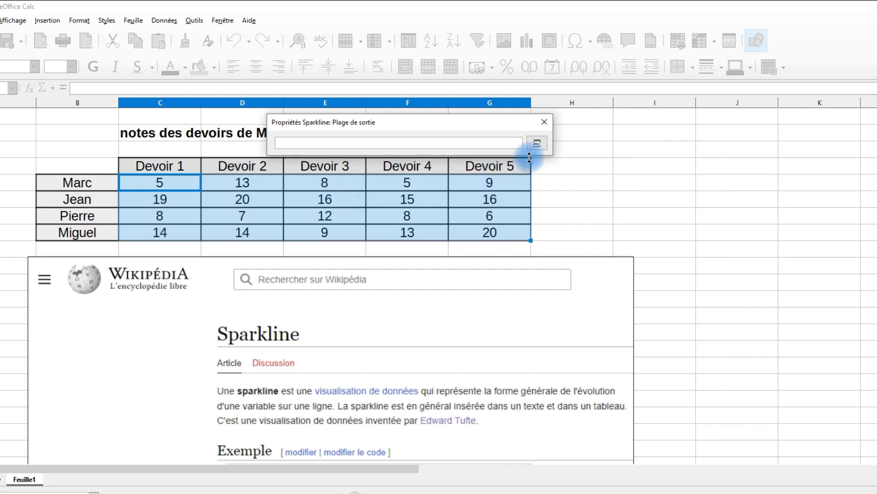
{"action": "left_click_drag", "start_coordinate": [551, 179], "coordinate": [548, 231]}
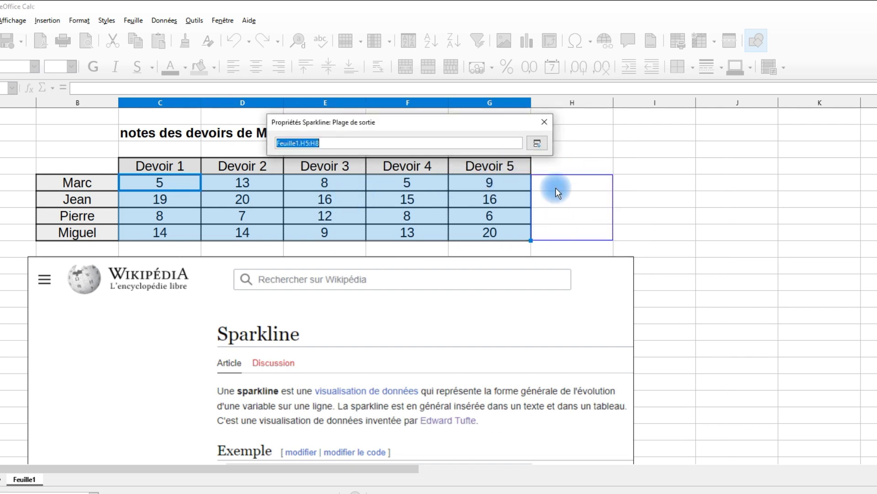
{"action": "left_click", "coordinate": [537, 144]}
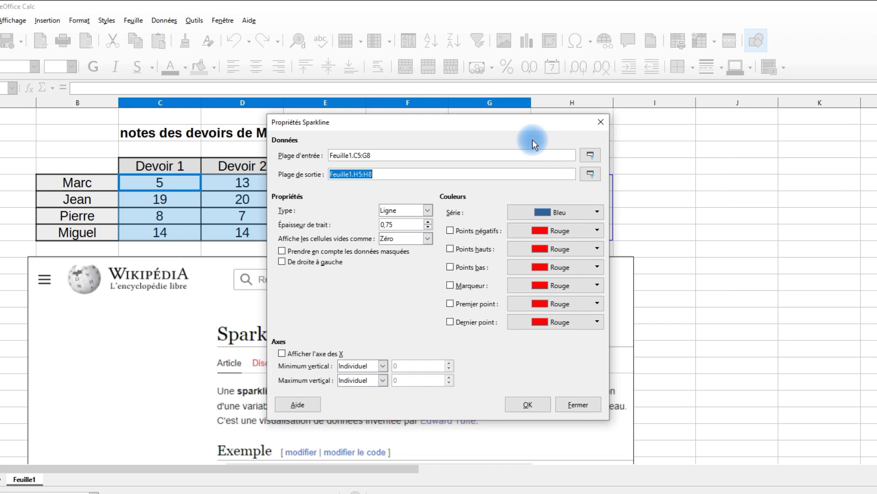
Set the line thickness to 1,25, show the X axis with a custom vertical minimum of 10, and insert the sparklines
{"action": "left_click", "coordinate": [428, 221]}
{"action": "left_click", "coordinate": [428, 222]}
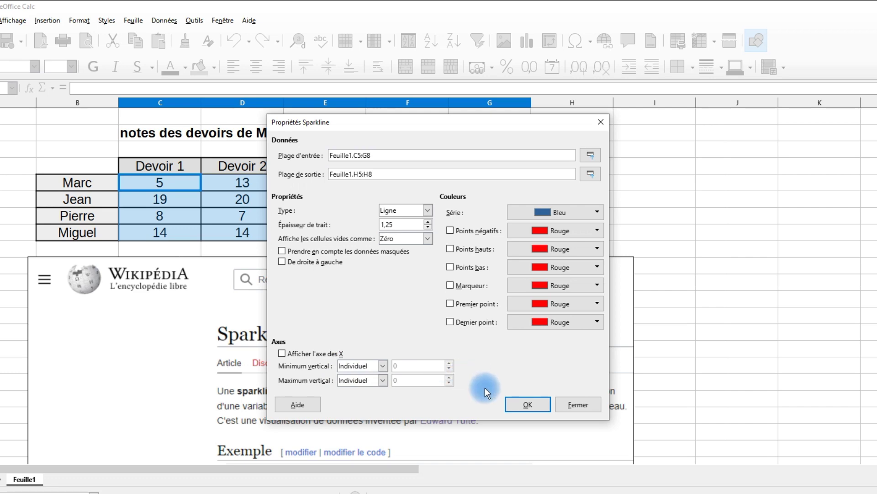
{"action": "left_click", "coordinate": [309, 352]}
{"action": "left_click", "coordinate": [383, 365]}
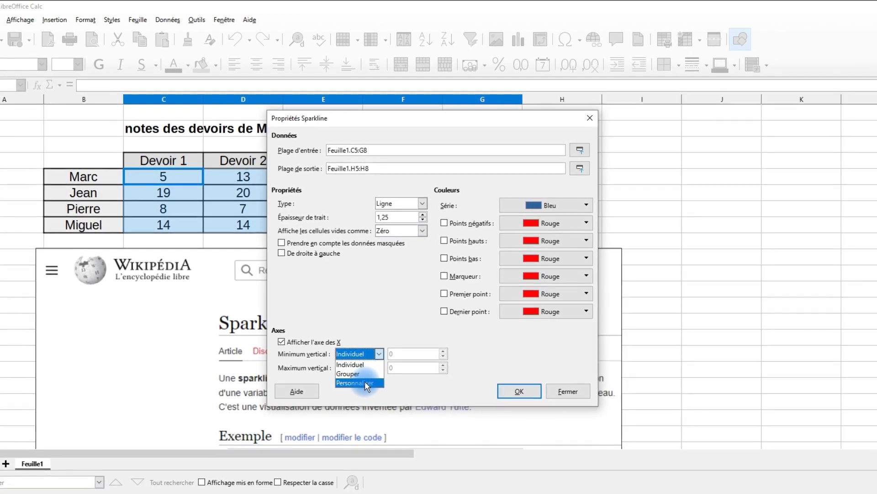
{"action": "left_click", "coordinate": [364, 375]}
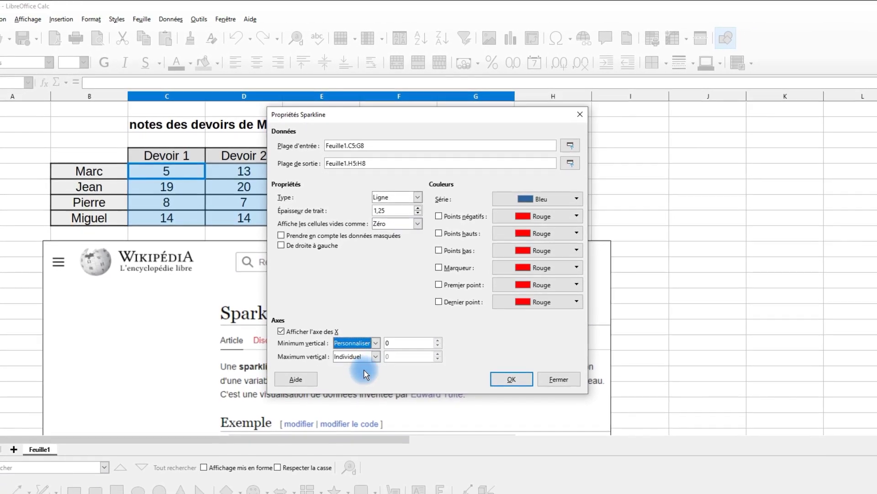
{"action": "type", "text": "10"}
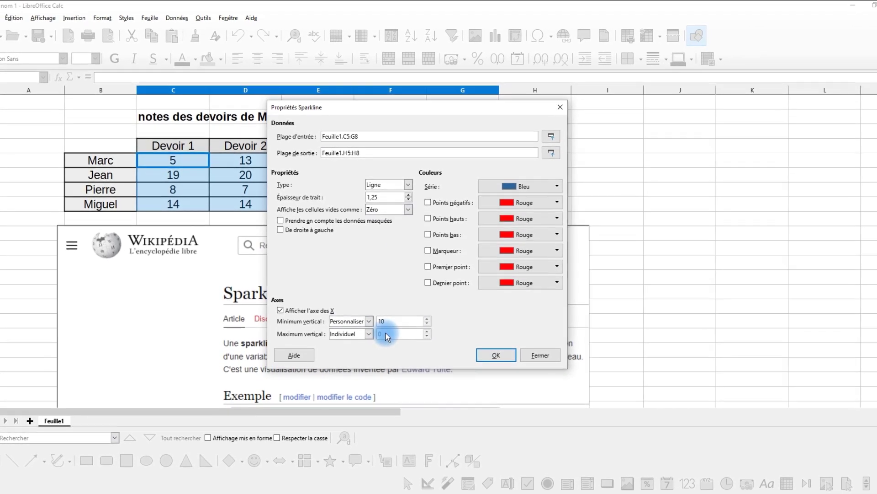
{"action": "left_click", "coordinate": [491, 347]}
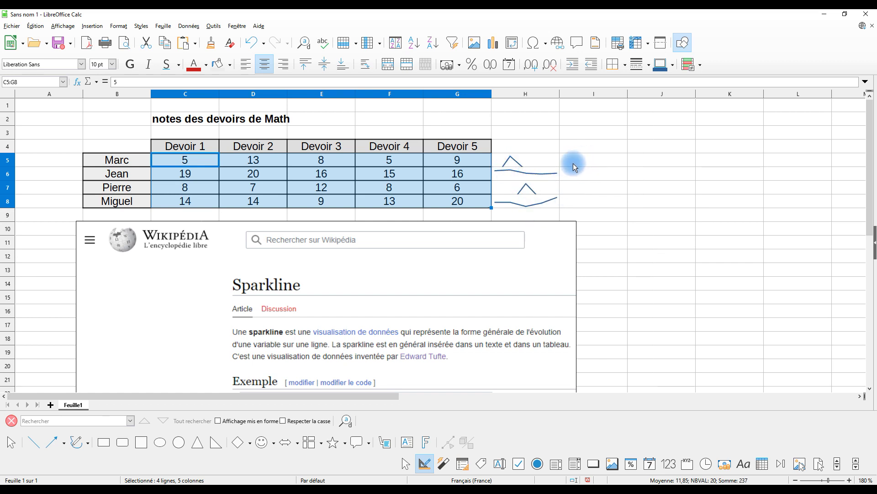
{"action": "left_click", "coordinate": [632, 189]}
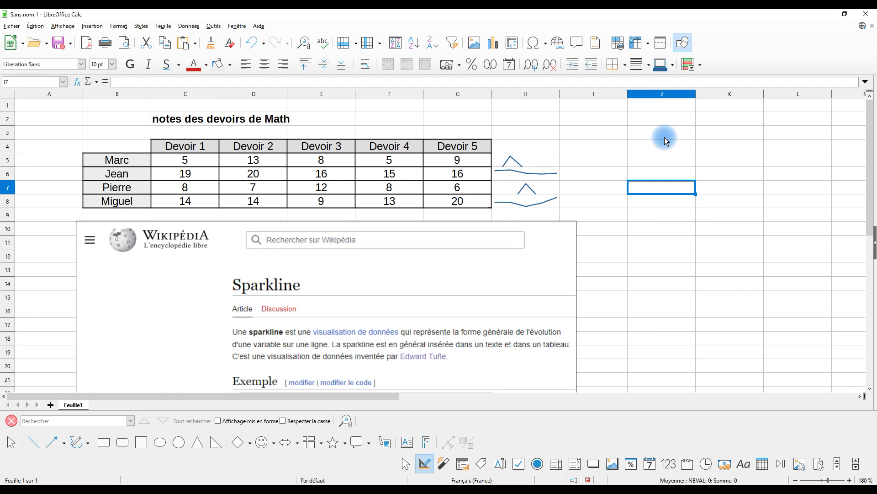
Edit the sparkline group in H5:H8 to hide the X axis and set the vertical minimum to Individuel
{"action": "left_click_drag", "start_coordinate": [534, 162], "coordinate": [533, 204]}
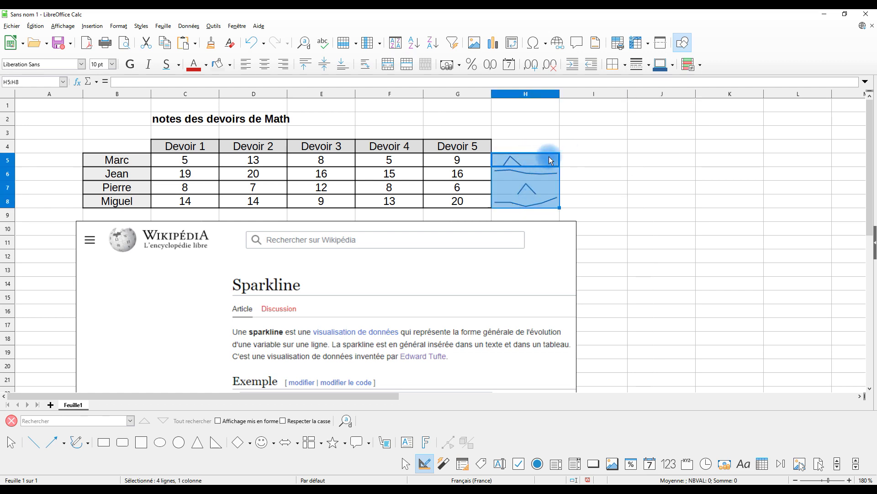
{"action": "left_click", "coordinate": [118, 26]}
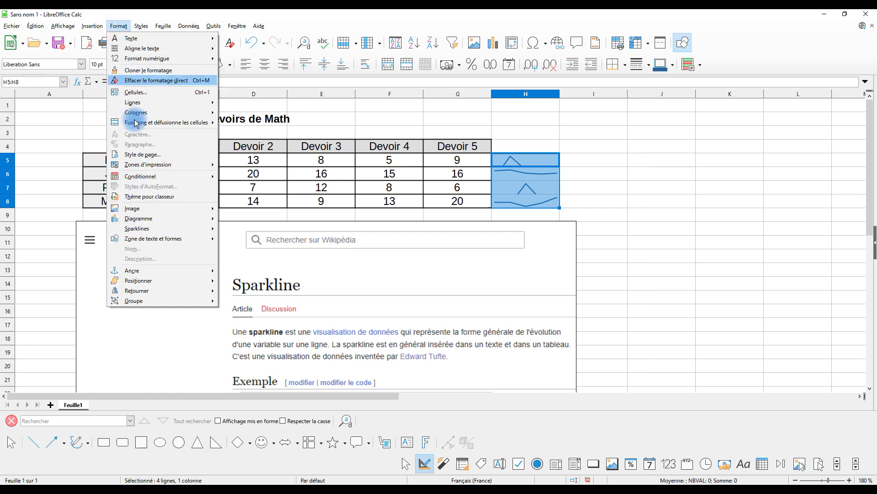
{"action": "mouse_move", "coordinate": [173, 227]}
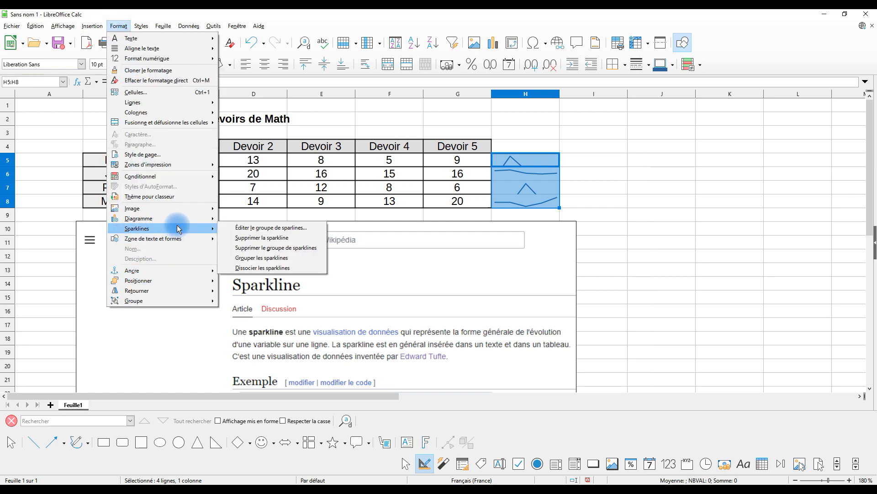
{"action": "left_click", "coordinate": [306, 228]}
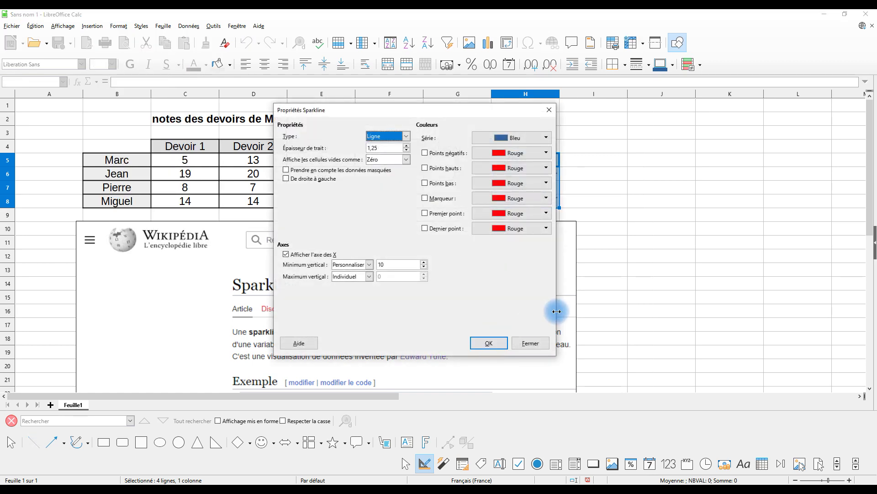
{"action": "left_click", "coordinate": [324, 254]}
{"action": "left_click", "coordinate": [358, 263]}
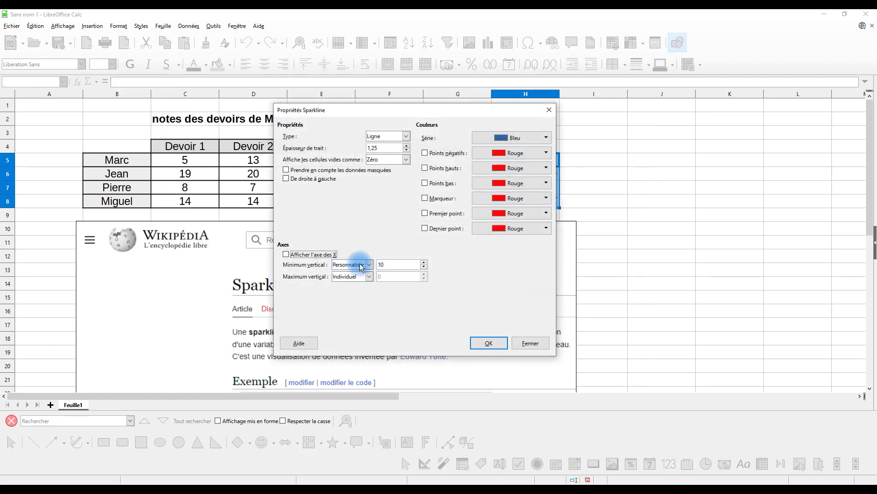
{"action": "left_click", "coordinate": [361, 276]}
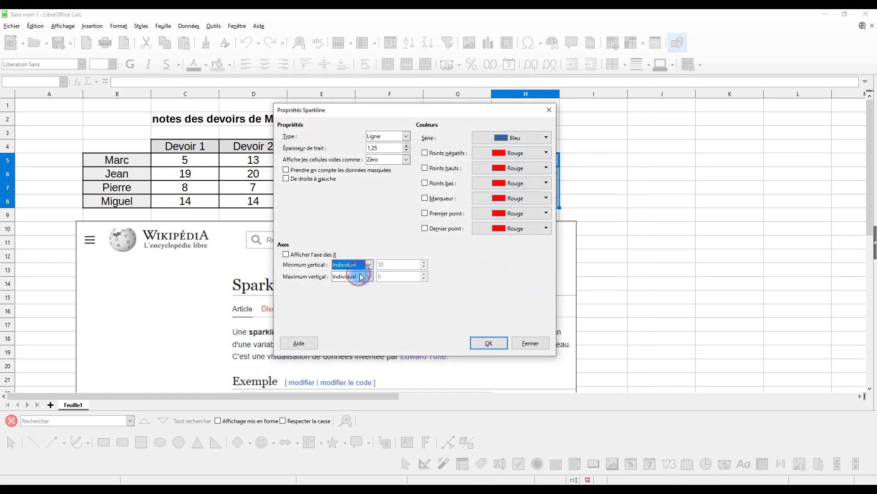
{"action": "left_click", "coordinate": [489, 343]}
{"action": "left_click", "coordinate": [611, 151]}
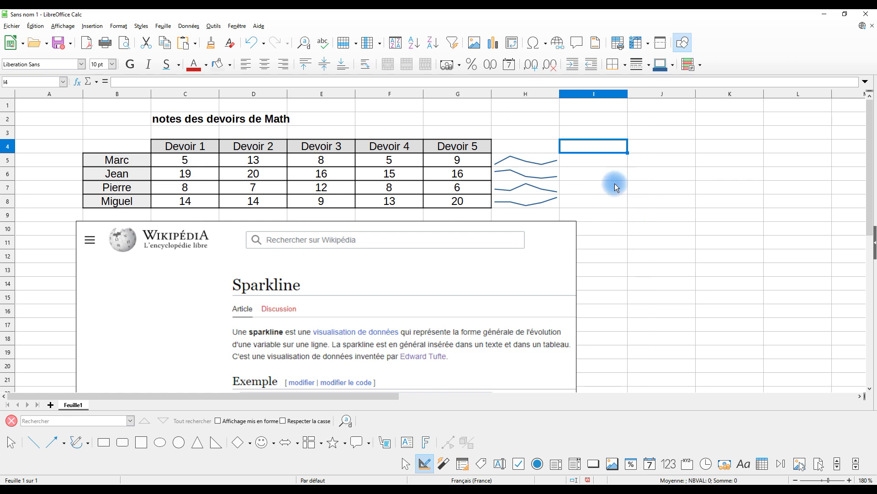
{"action": "scroll", "coordinate": [612, 191], "scroll_direction": "down", "scroll_amount": 3}
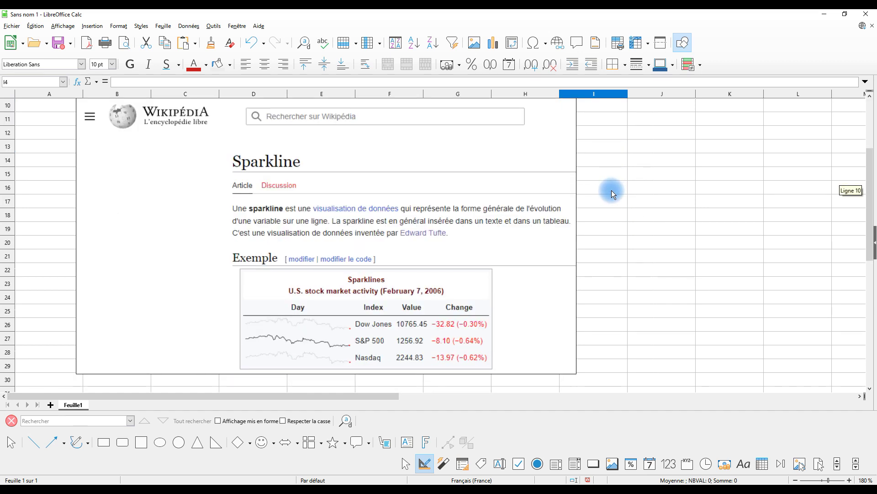